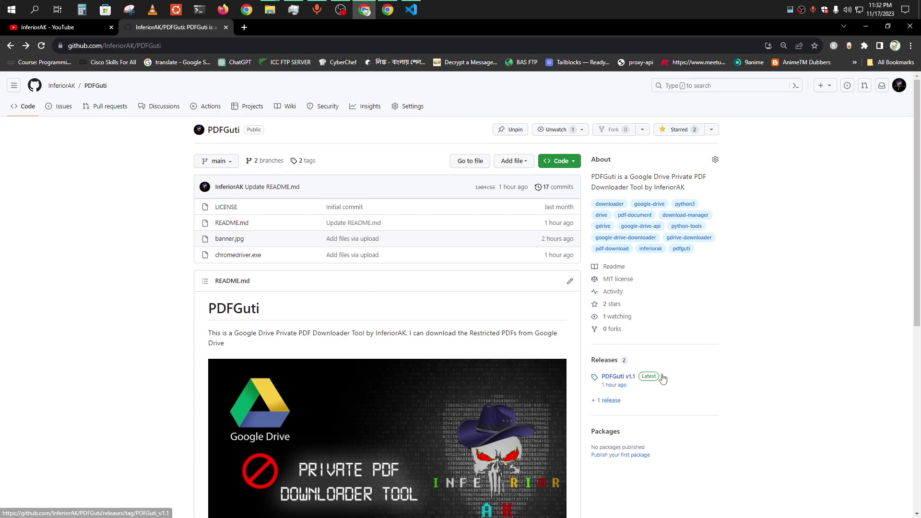
Look over the pdf_guti.v1.1.exe and chromedriver.exe assets on the PDFGuti GitHub pages.
left_click(643, 379)
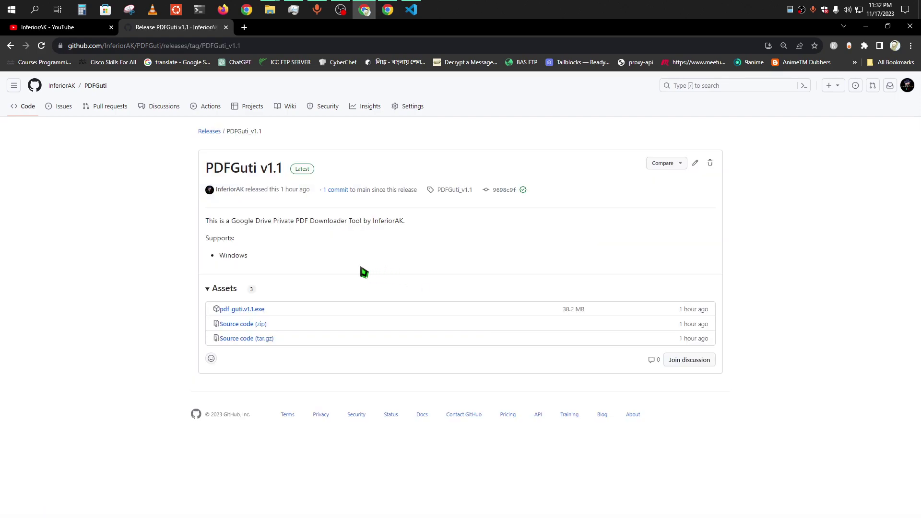
left_click_drag(274, 312, 212, 312)
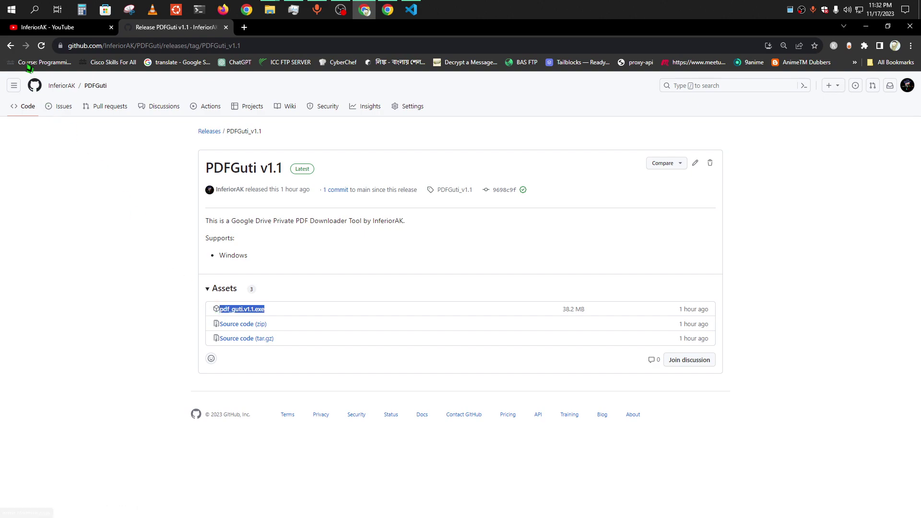
left_click(10, 46)
left_click_drag(213, 256, 291, 271)
left_click(291, 272)
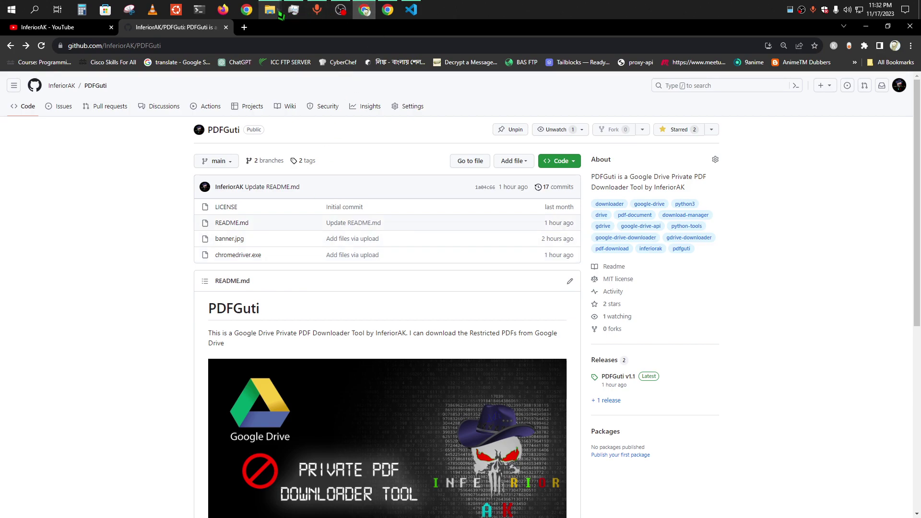
Launch pdf_guti.v.1.1.exe from the PDFGuti_v1.1 folder and maximize its console.
mouse_move(281, 15)
left_click(308, 71)
left_click(231, 151)
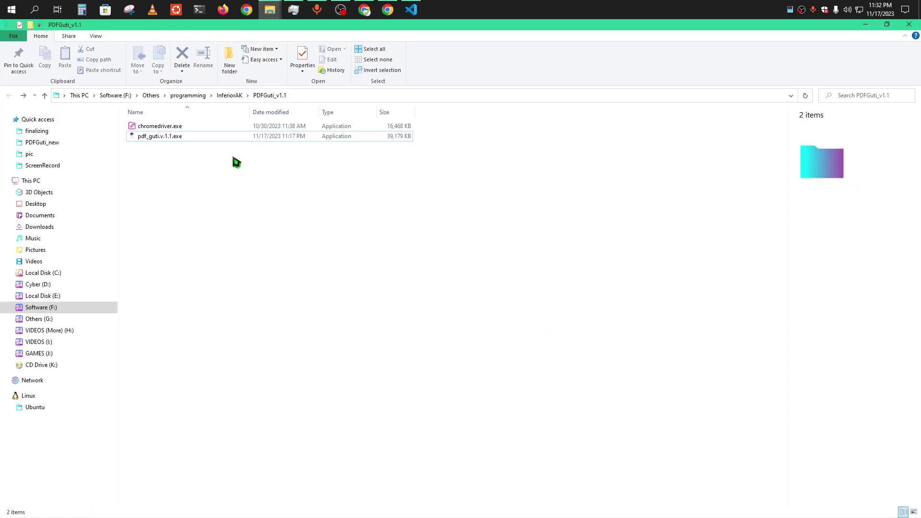
double_click(179, 139)
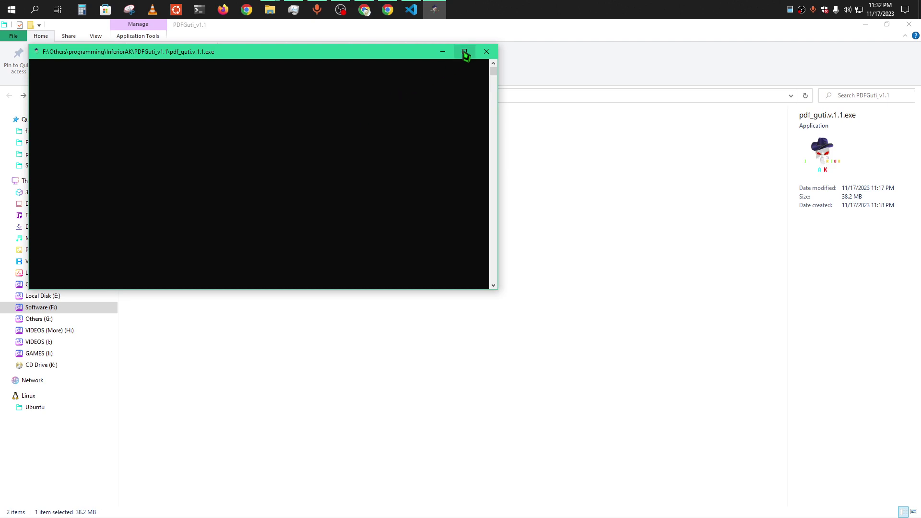
left_click(465, 50)
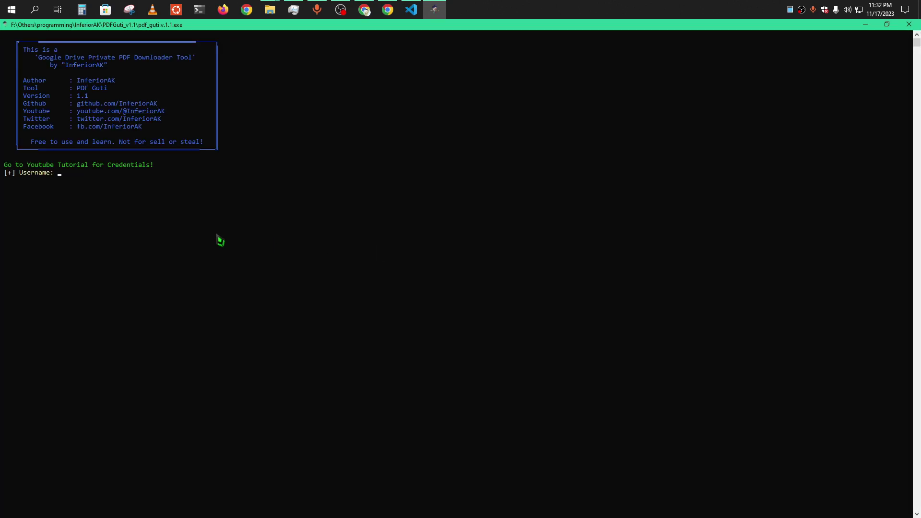
Log in with the tool's username and password, then bring up the Drive PDF in Chrome.
type("Infe")
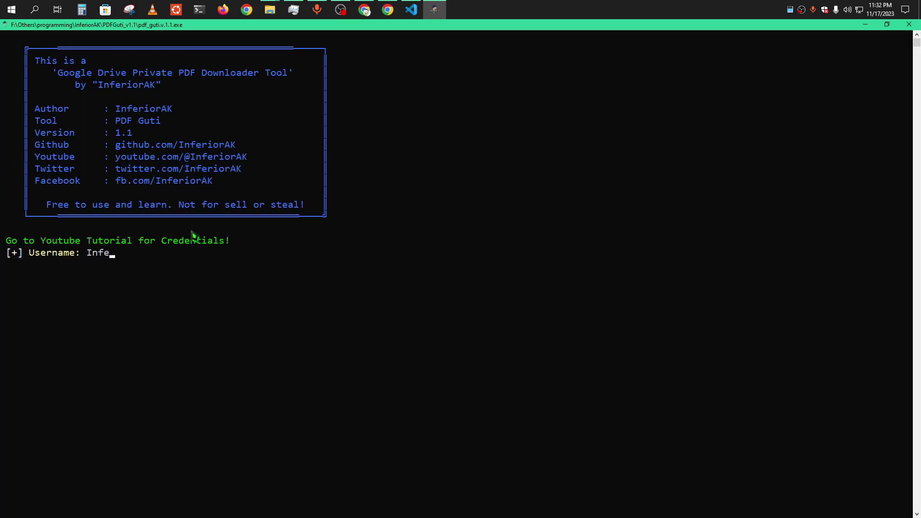
type("riorAK")
key("Return")
type("G")
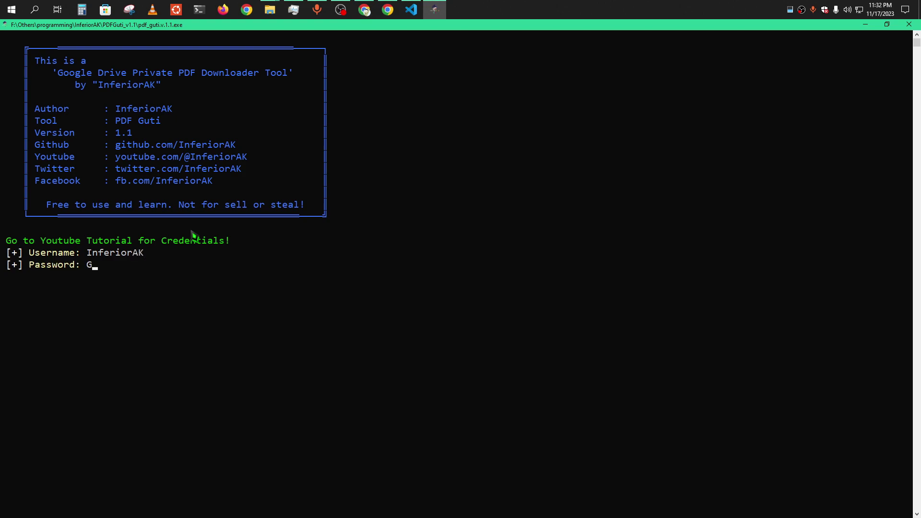
type("utiBaba")
key("Return")
left_click(386, 11)
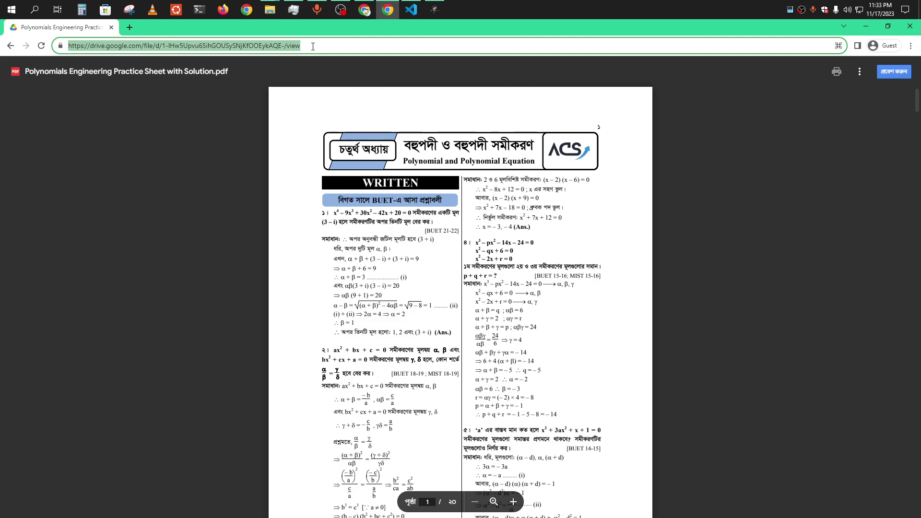
Return to the PDFGuti console with the Drive PDF link copied.
left_click(435, 10)
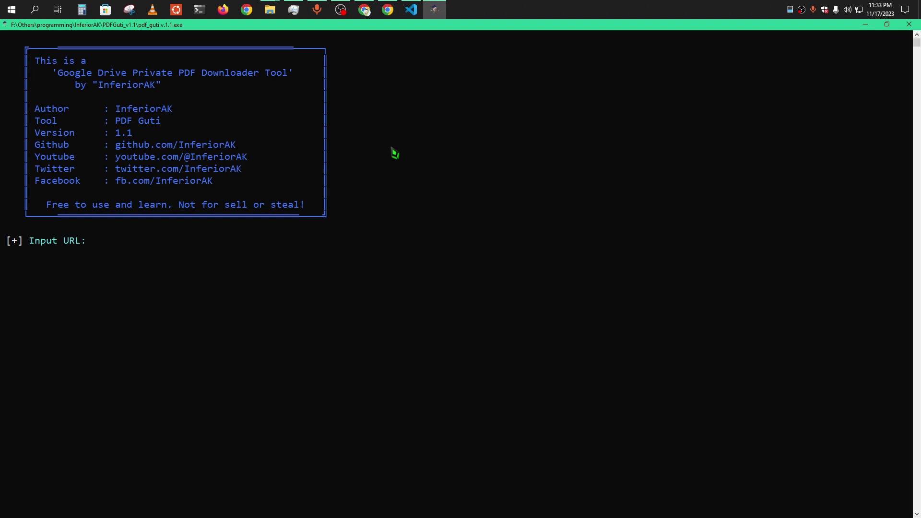
Paste the Drive PDF's URL at the prompt and type 25 as the load timeout.
right_click(319, 235)
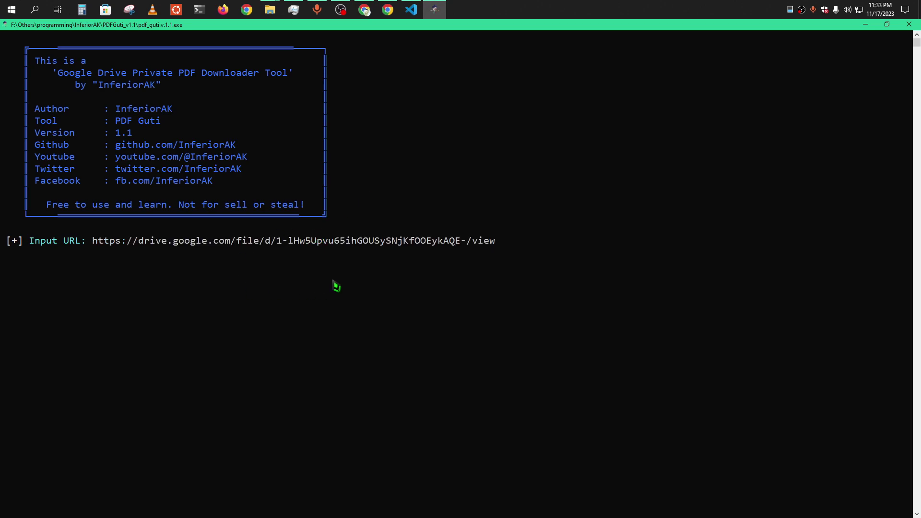
key("Return")
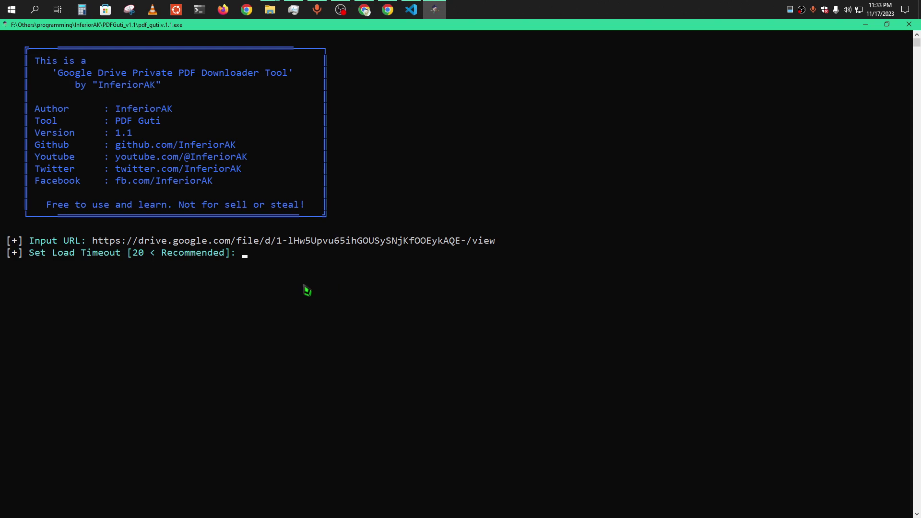
type("25")
Correct the load timeout to 20 and enter 20 pages after checking the Drive PDF.
key("BackSpace")
type("0")
key("Return")
type("20")
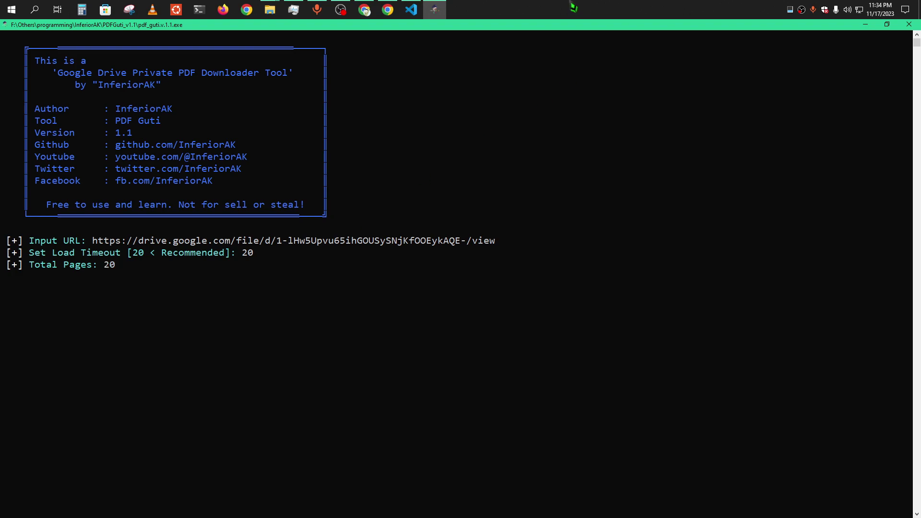
left_click(387, 9)
left_click(387, 9)
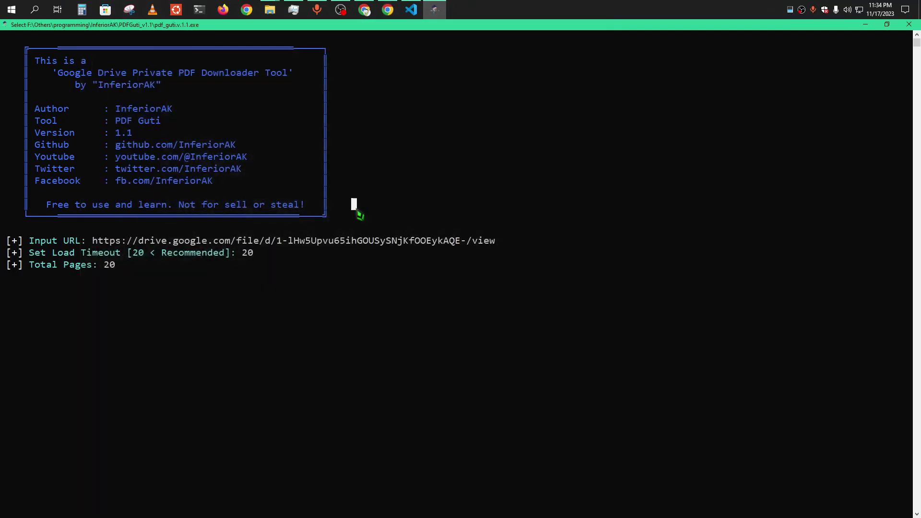
key("Return")
Set the width to 3000 and the output name to 'test'.
key("Return")
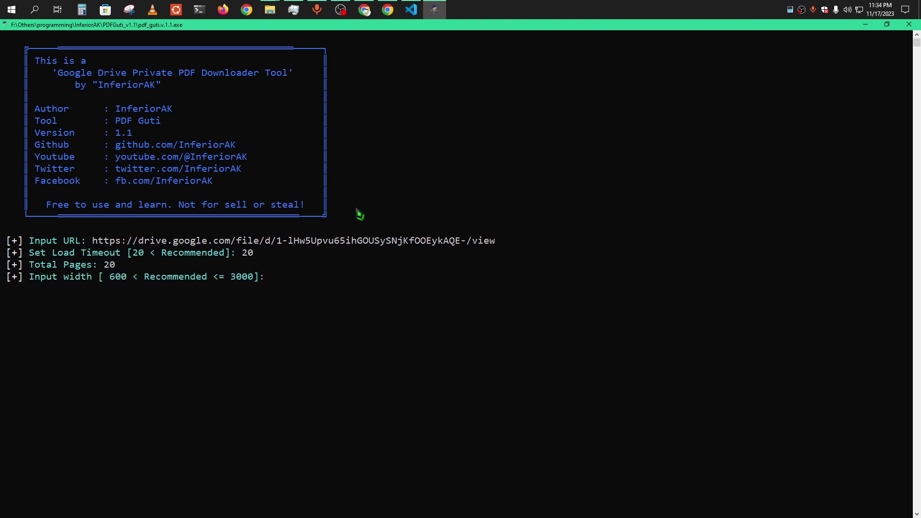
type("3000")
key("Return")
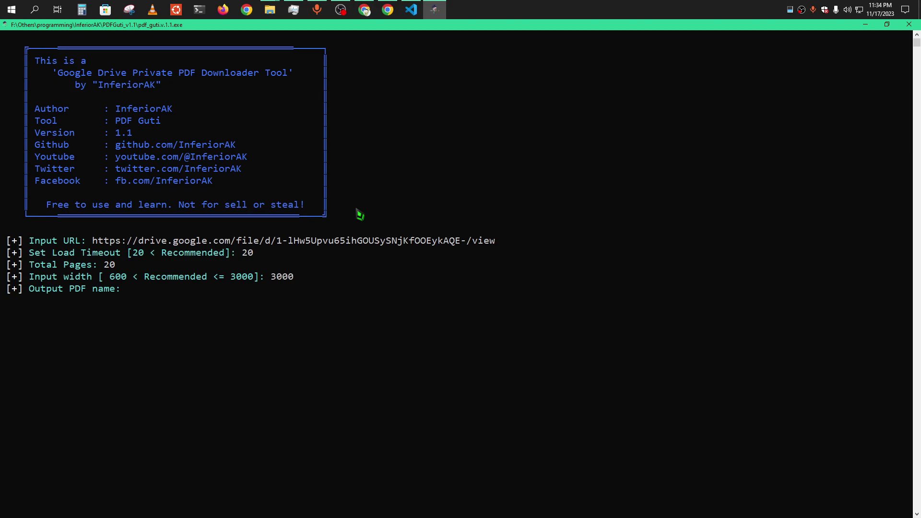
type("test")
key("Return")
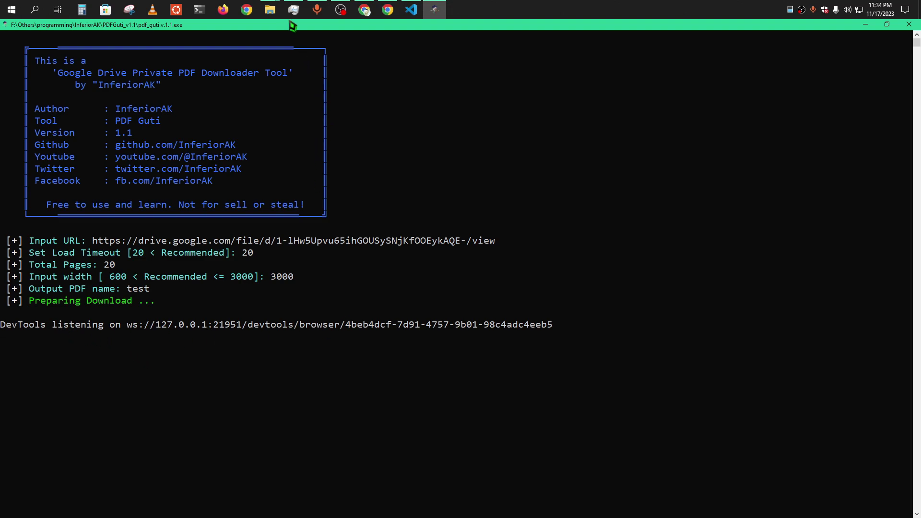
Refresh the PDFGuti_v1.1 folder in File Explorer and return to the console.
mouse_move(270, 10)
left_click(359, 74)
right_click(269, 225)
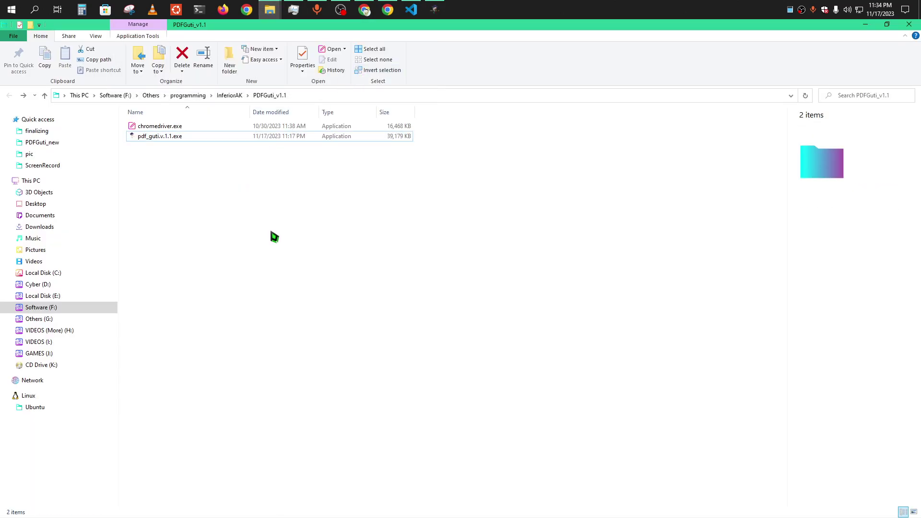
left_click(272, 233)
left_click(435, 9)
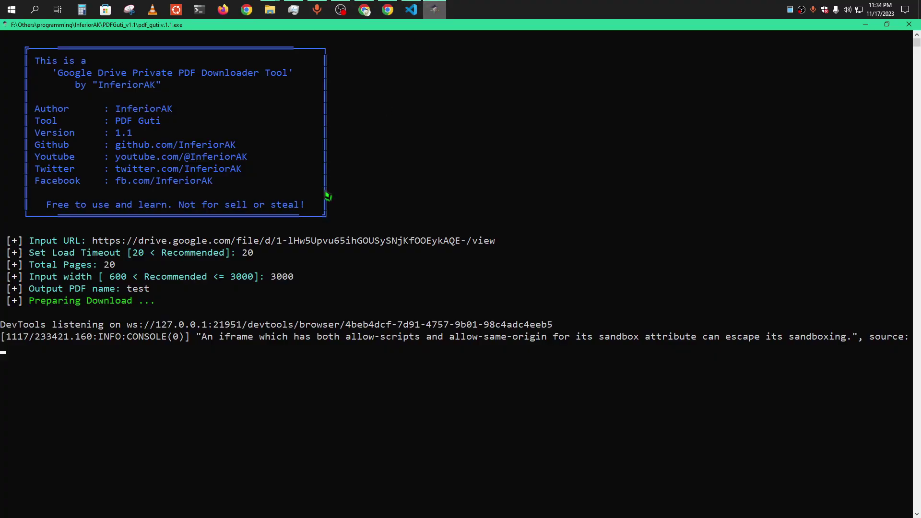
Revisit the chromedriver.exe entry on the GitHub repository page.
left_click(365, 11)
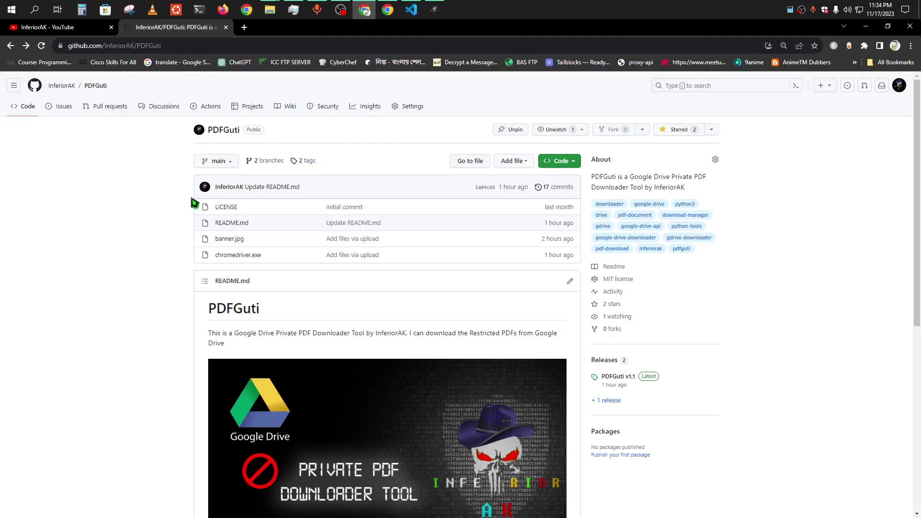
left_click_drag(212, 255, 269, 256)
left_click(271, 260)
left_click(895, 46)
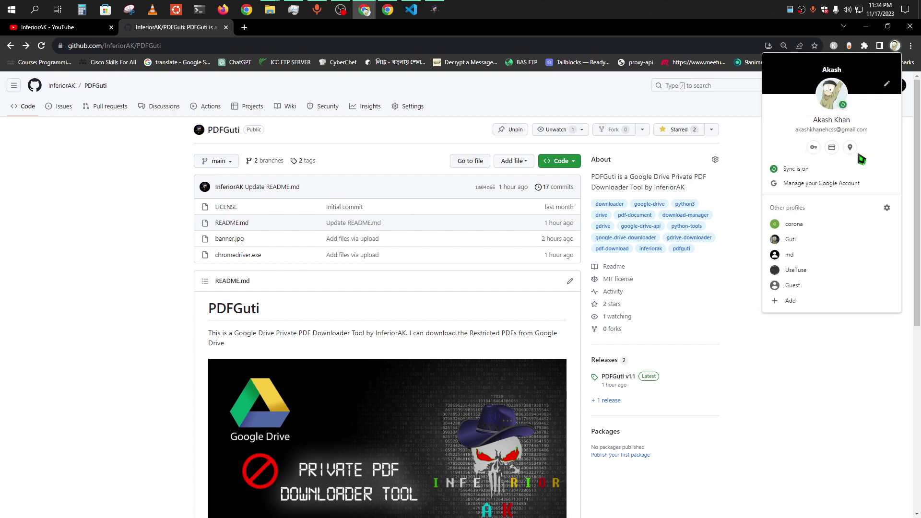
left_click(750, 226)
Find Chrome version 119.0.6045.160 on the About Chrome page, then open a new tab.
left_click(910, 45)
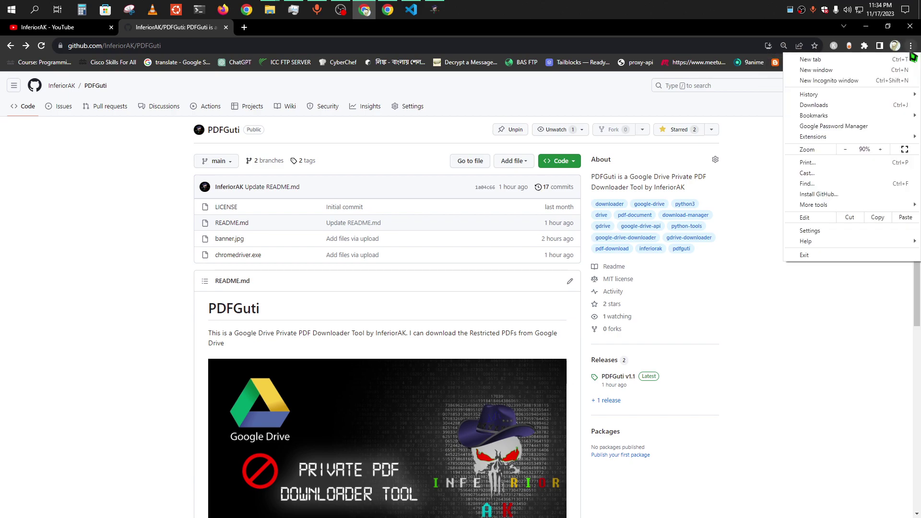
left_click(846, 230)
left_click(56, 400)
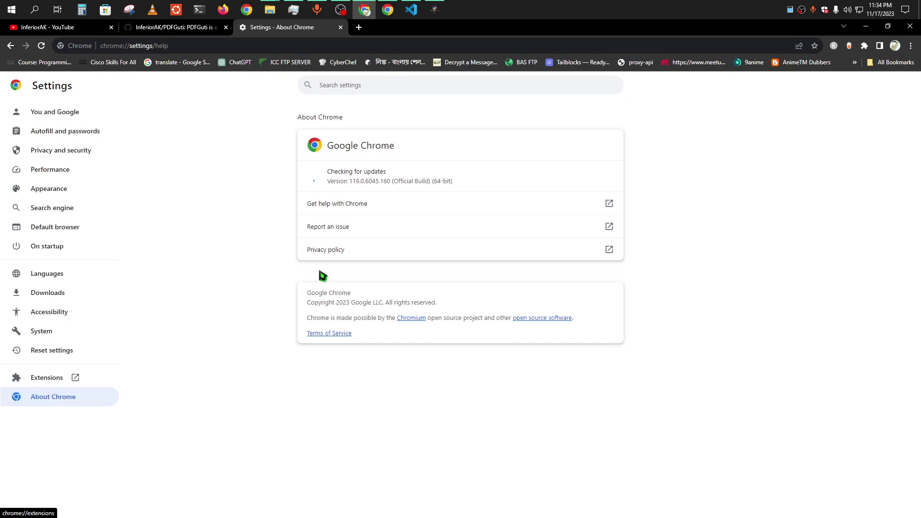
left_click_drag(349, 183, 390, 183)
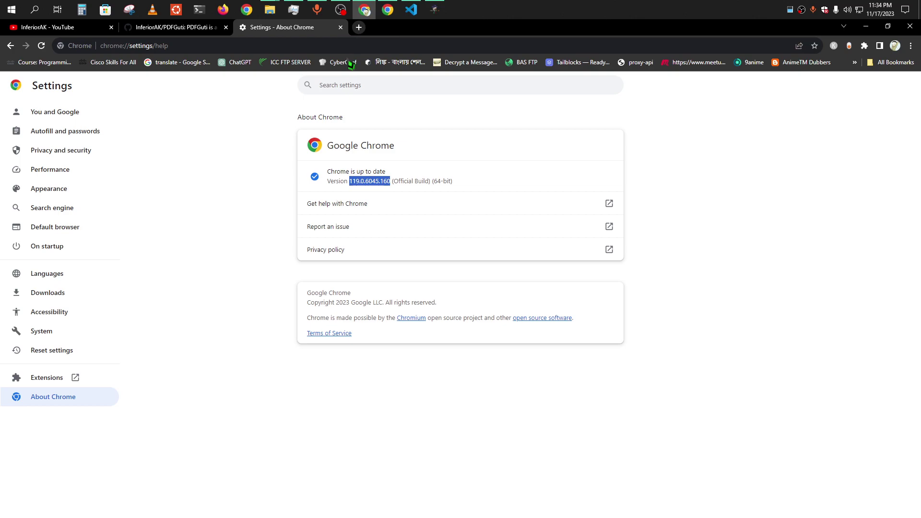
left_click(359, 28)
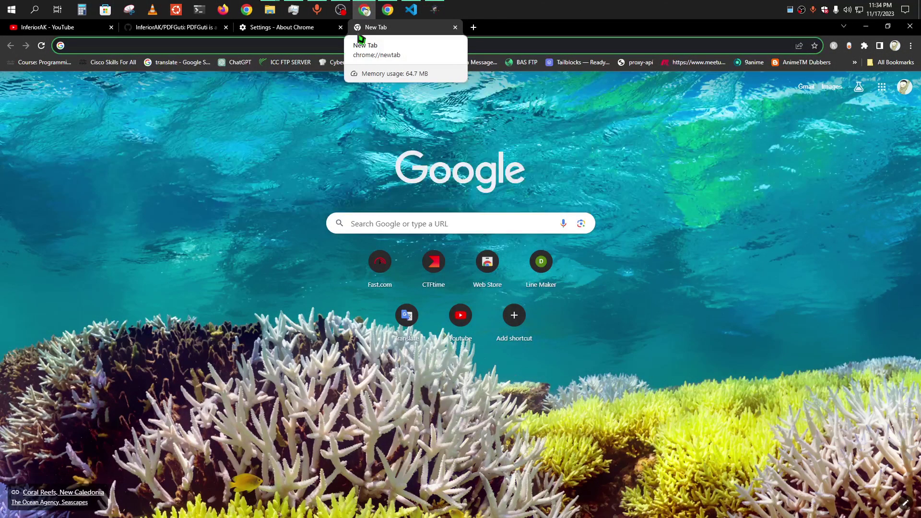
Search for chromedriver and reach the Chrome for Testing availability dashboard.
type("chrome")
key("BackSpace")
key("BackSpace")
key("BackSpace")
key("BackSpace")
key("BackSpace")
key("BackSpace")
key("BackSpace")
type("chrome")
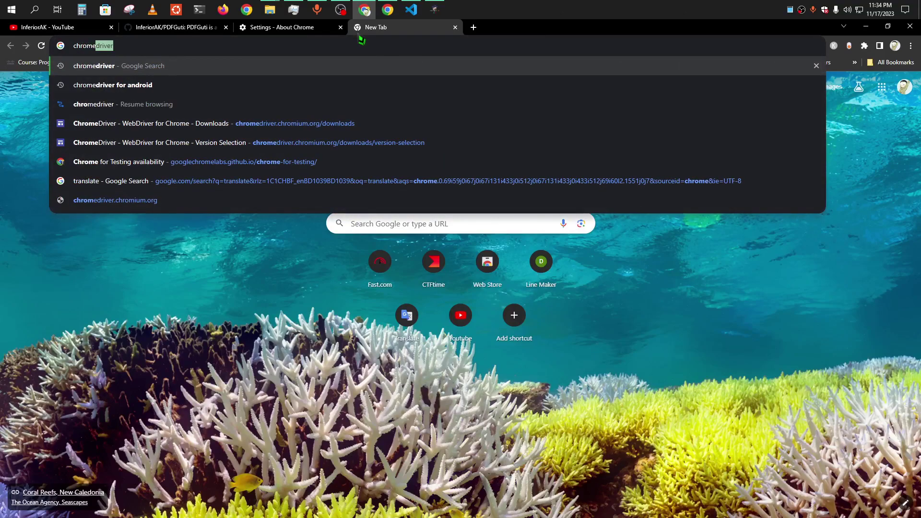
key("Return")
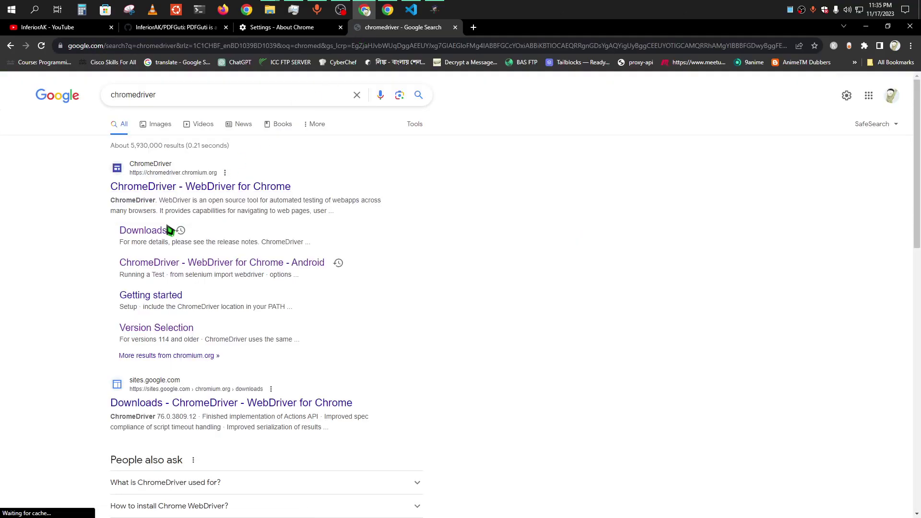
left_click(144, 230)
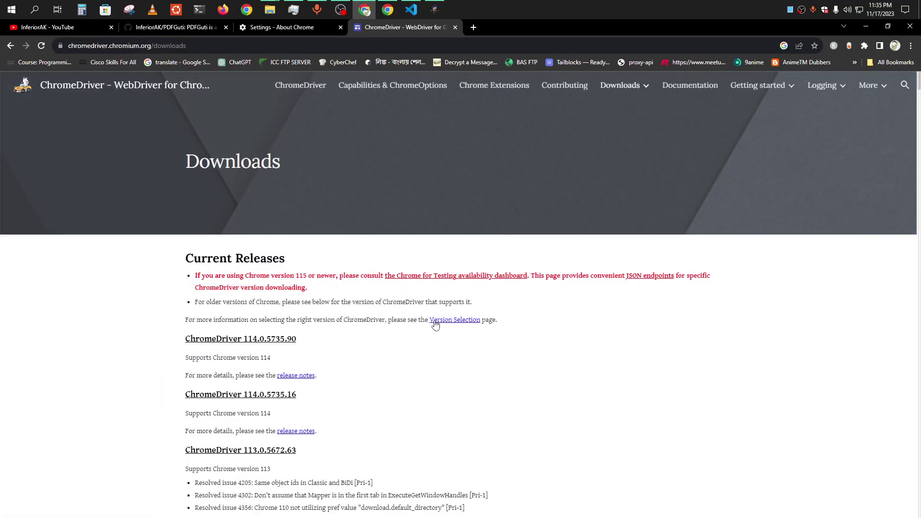
left_click(435, 321)
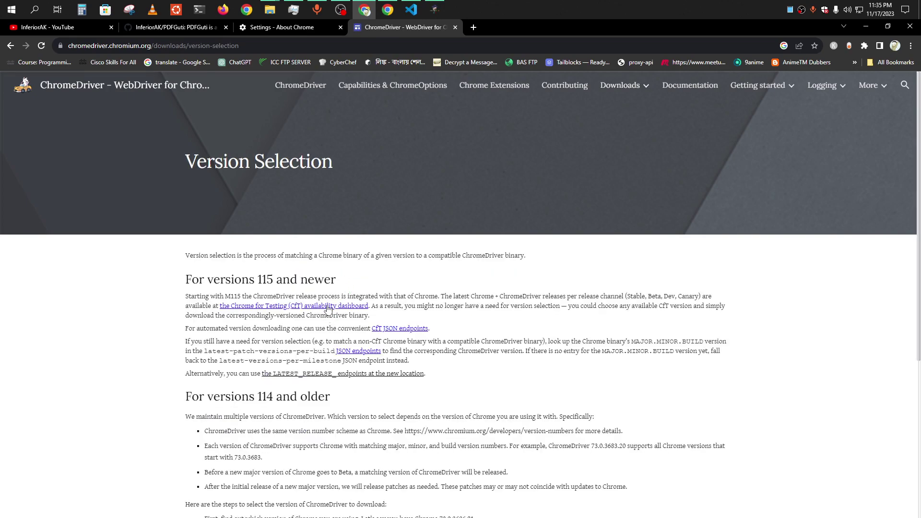
left_click(328, 307)
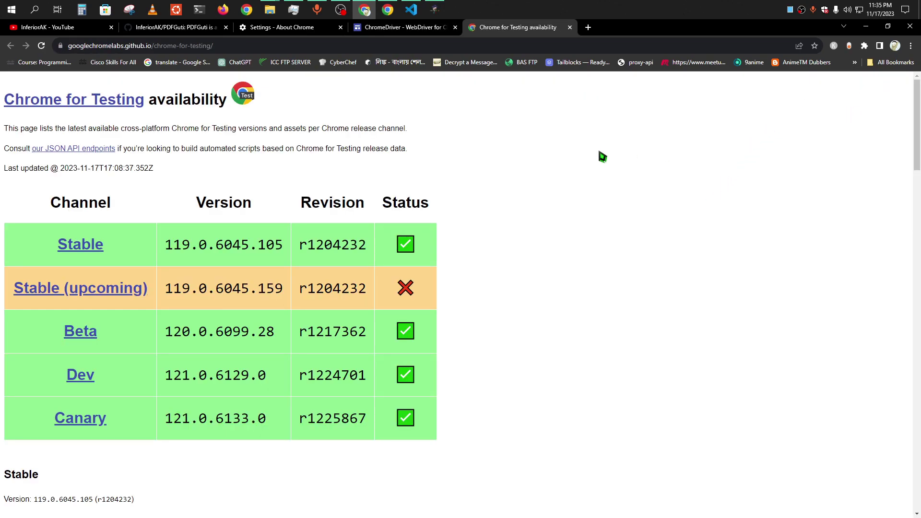
Select the Stable version 119.0.6045.105 and its chromedriver win64 download URL.
left_click(293, 11)
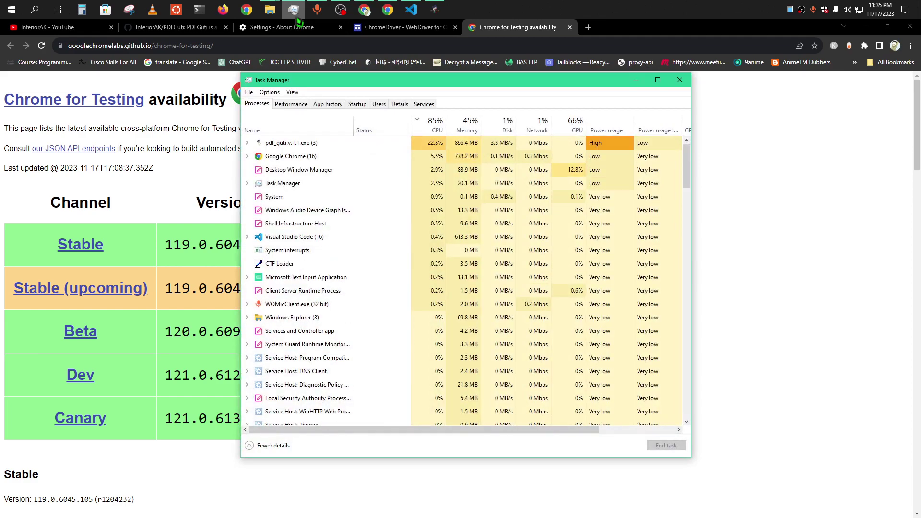
left_click(294, 13)
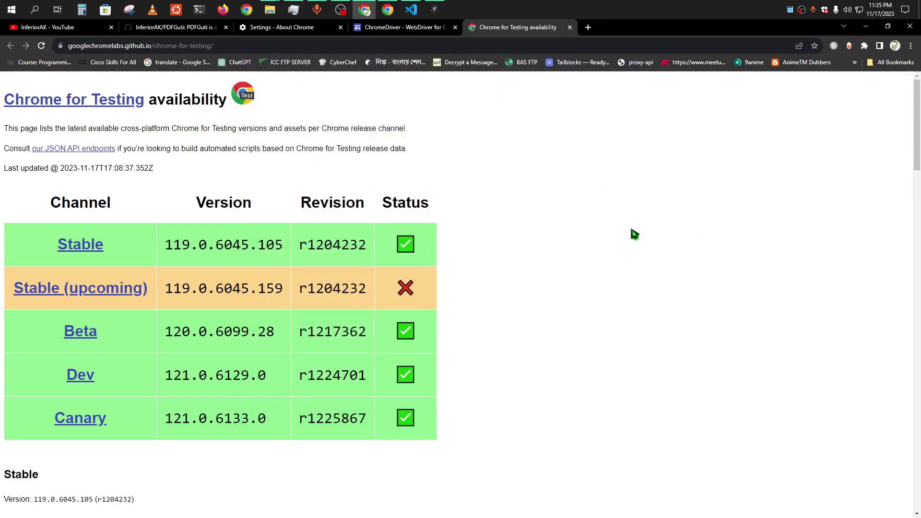
scroll(288, 247, "down", 2)
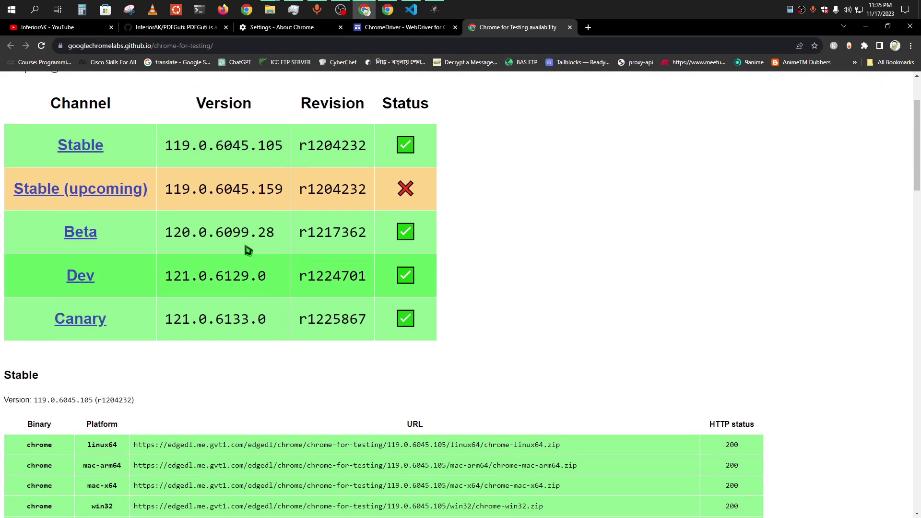
scroll(247, 249, "up", 2)
left_click_drag(285, 249, 179, 248)
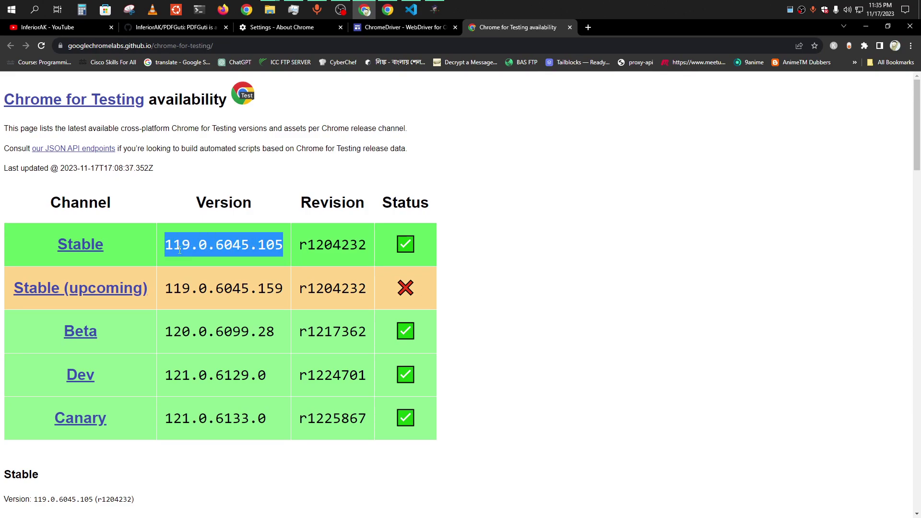
scroll(448, 278, "down", 12)
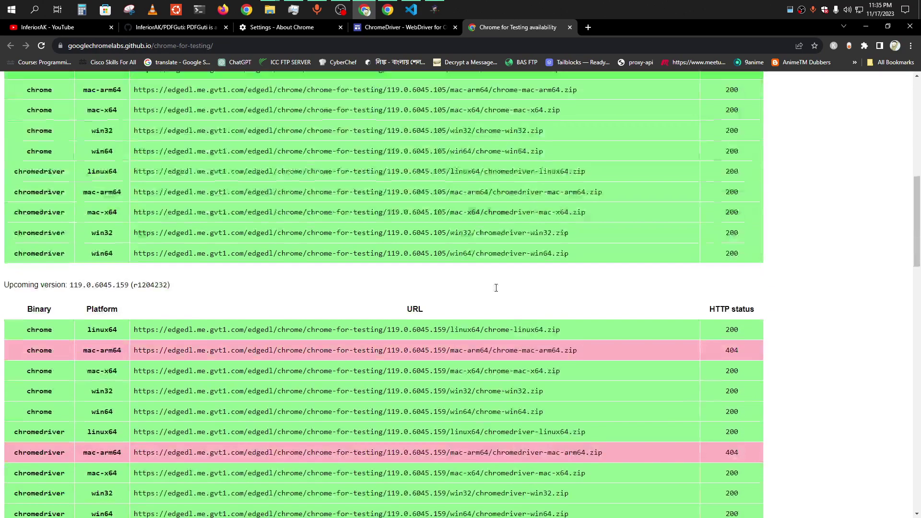
scroll(423, 272, "up", 4)
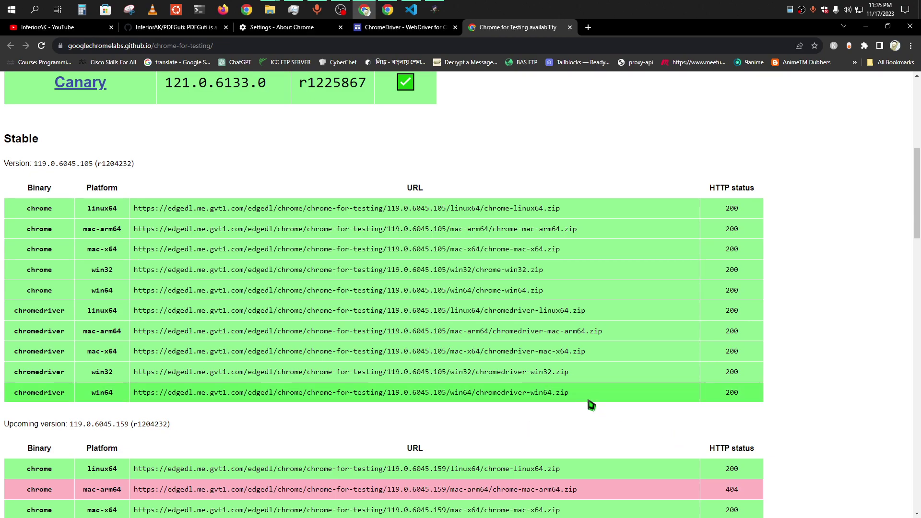
left_click_drag(583, 396, 135, 394)
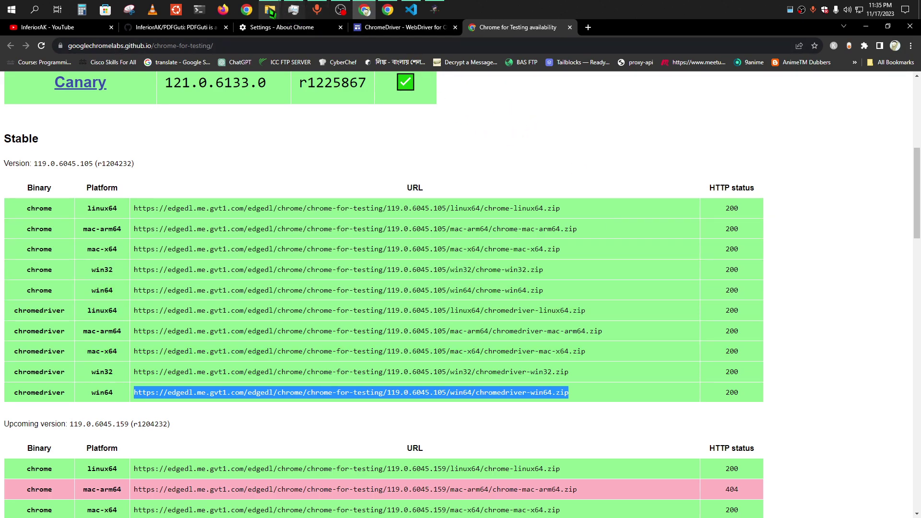
Select chromedriver.exe in the PDFGuti_v1.1 folder.
mouse_move(271, 11)
left_click(333, 58)
mouse_move(180, 139)
left_mouse_down()
mouse_move(197, 144)
mouse_move(177, 150)
mouse_move(189, 139)
left_mouse_up()
Deselect the files and bring back the console reporting the merge finished in 53.4 seconds.
left_click(187, 164)
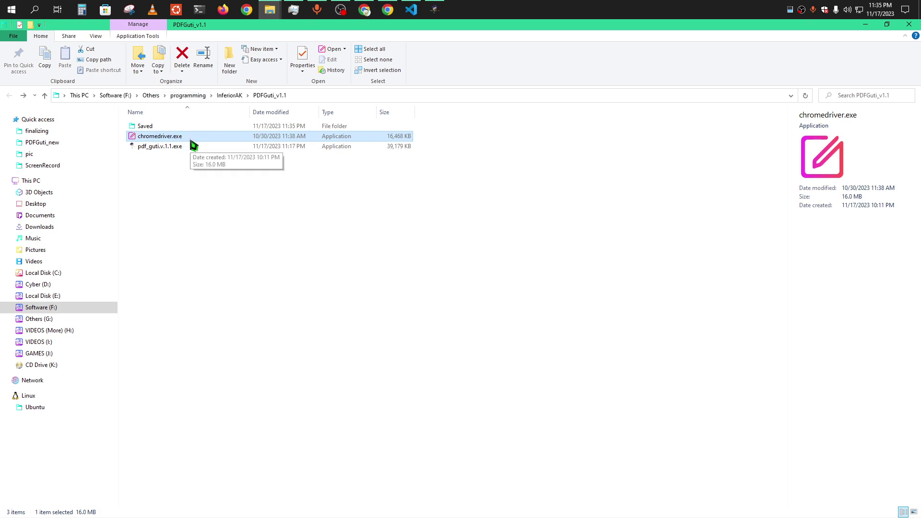
left_click(290, 199)
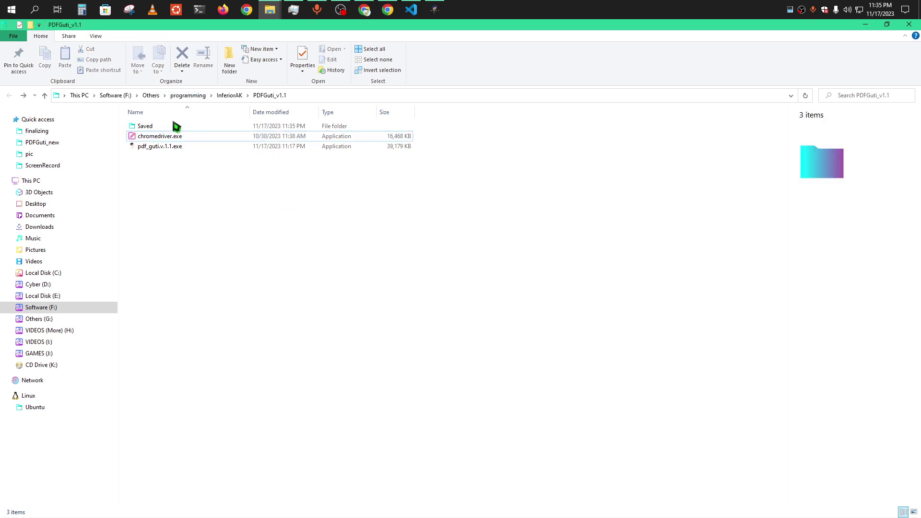
left_click(434, 10)
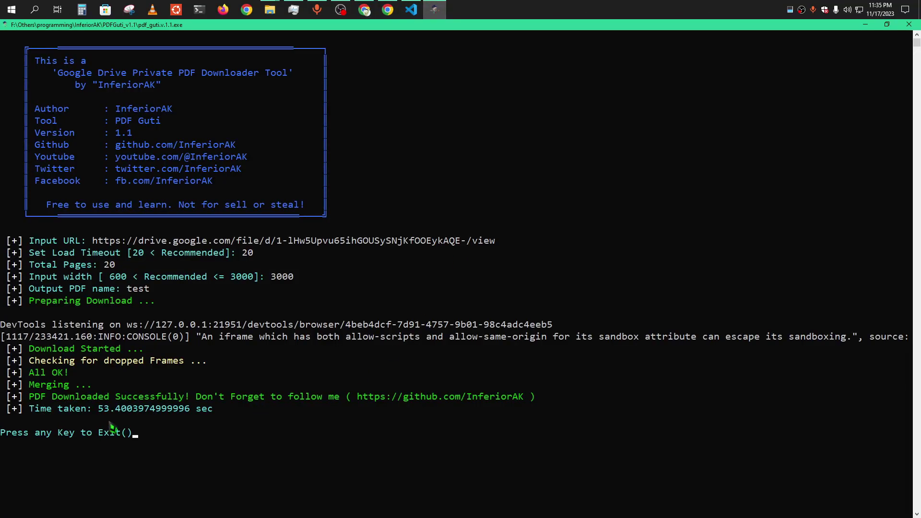
Highlight the 53.4-second time, 20 total pages and dropped-frames result, then return to Explorer.
left_click_drag(100, 411, 221, 412)
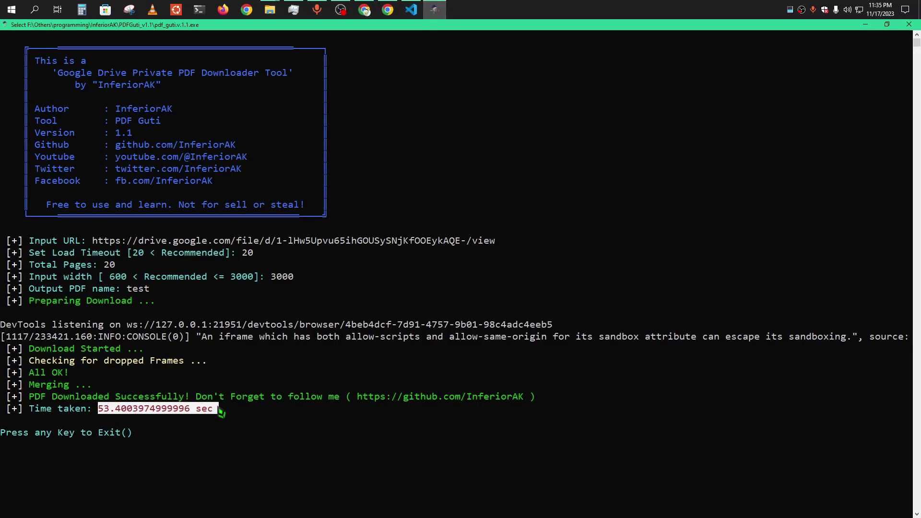
left_click_drag(115, 265, 99, 265)
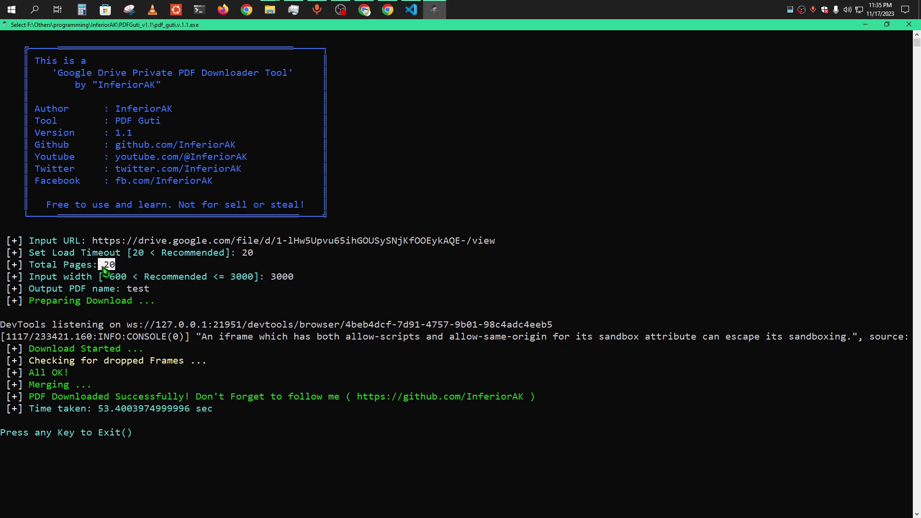
left_click(147, 396)
left_click_drag(26, 361, 186, 372)
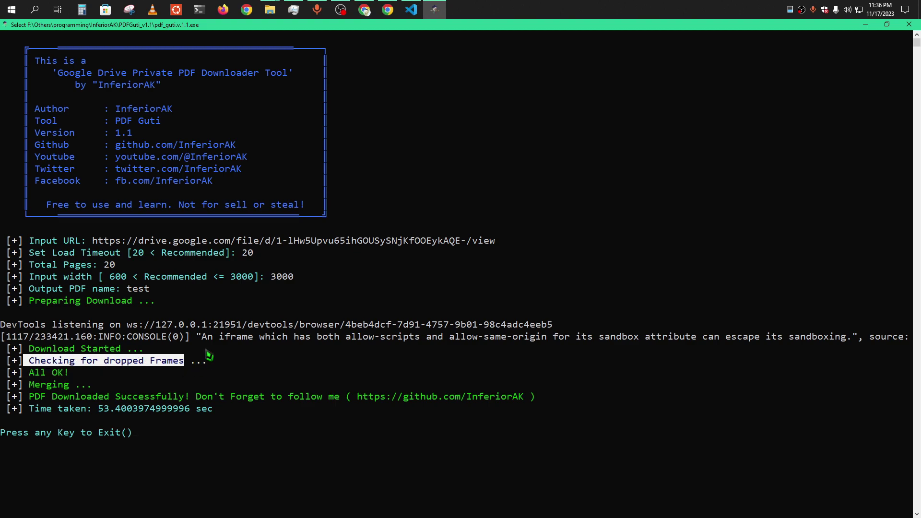
left_click(270, 10)
Open the Saved folder in PDFGuti_v1.1 and view page_02.png.
left_click(349, 76)
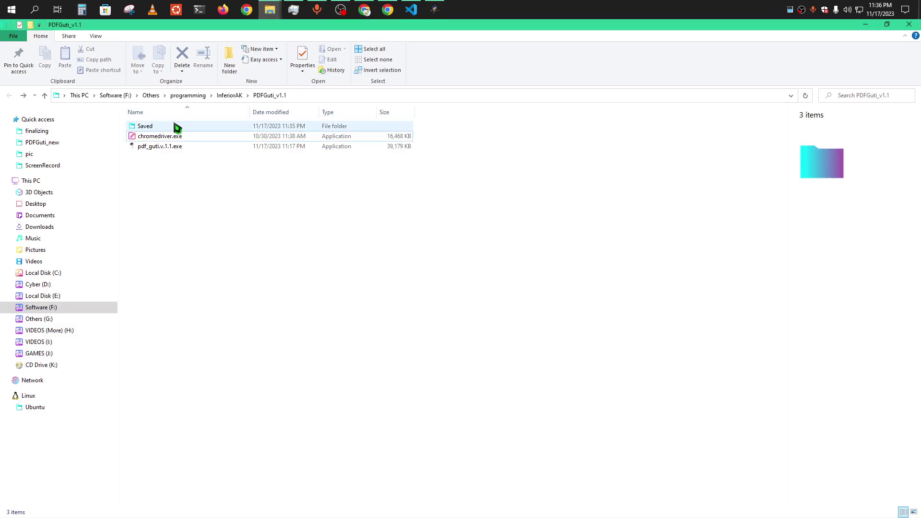
double_click(175, 126)
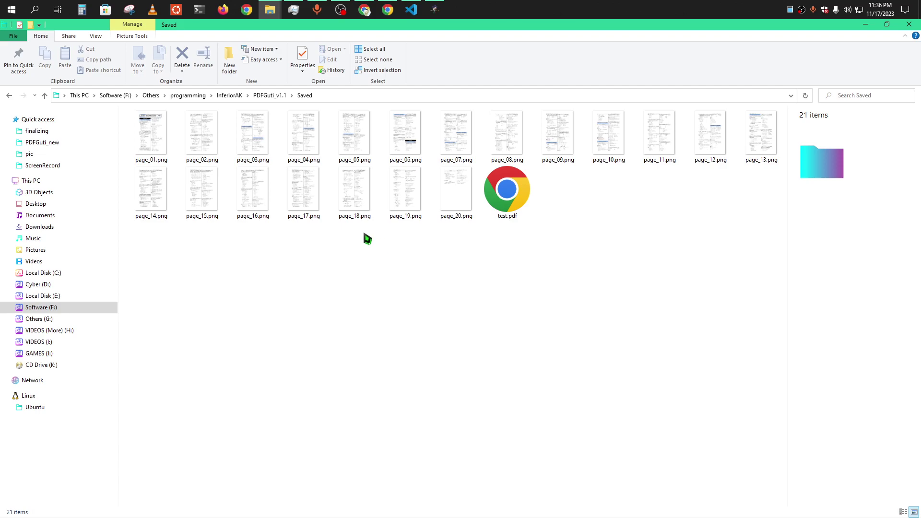
double_click(181, 157)
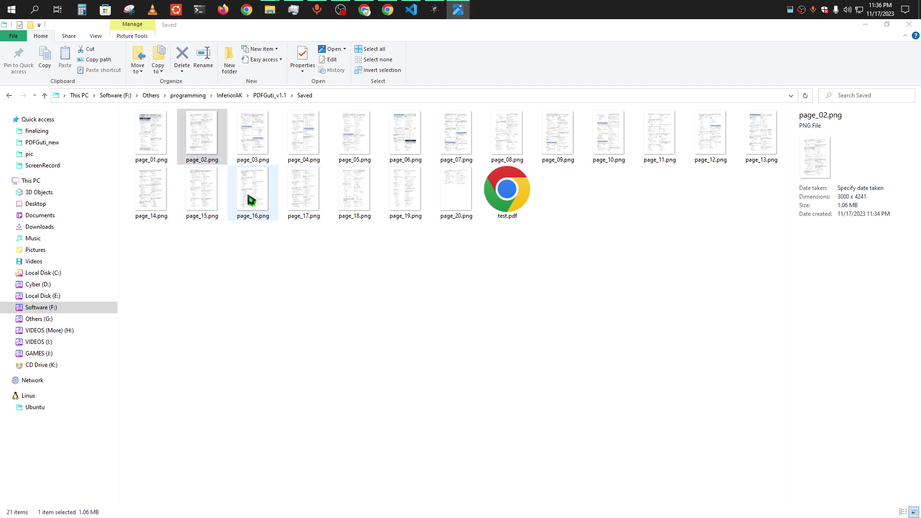
Step through the page images in Photos, then scroll through the 20-page test.pdf.
key("Right")
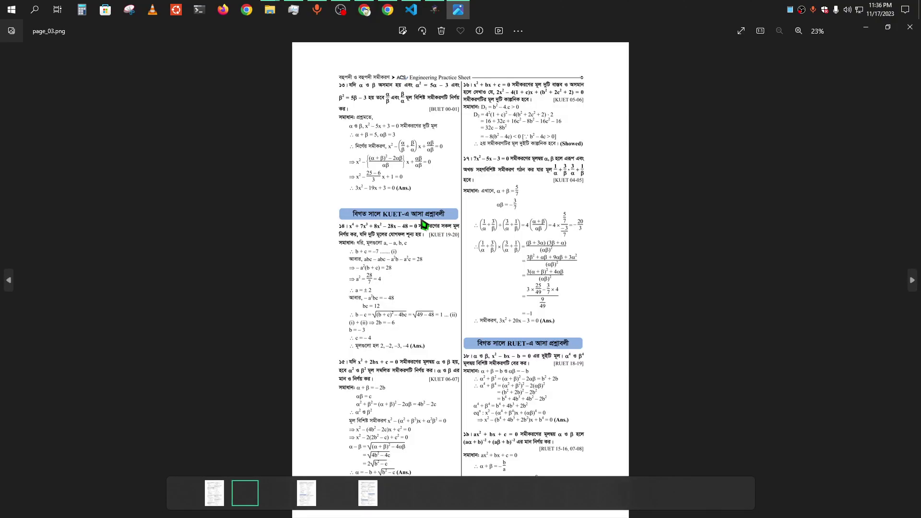
key("Right")
key("Right")
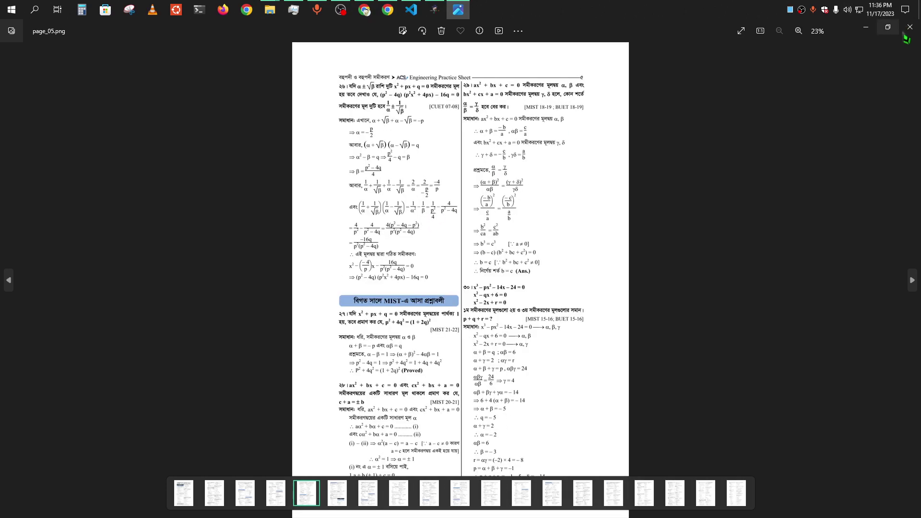
left_click(907, 32)
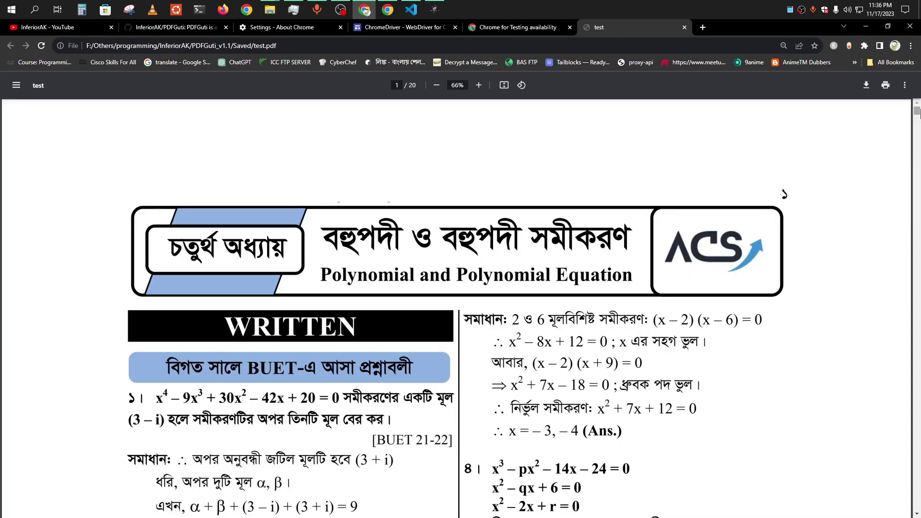
left_click_drag(917, 111, 917, 205)
Close the merged test.pdf, deselect the URL text and scroll the dashboard to the top.
left_click(685, 27)
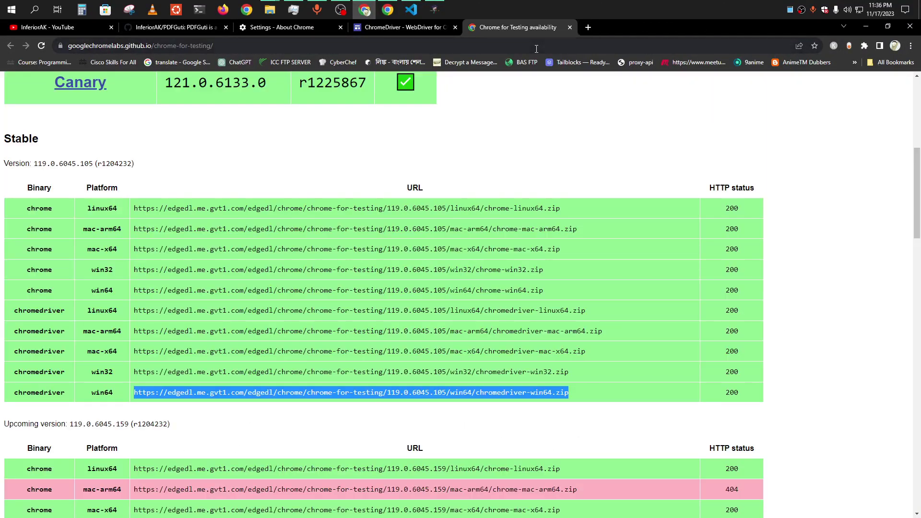
left_click(512, 97)
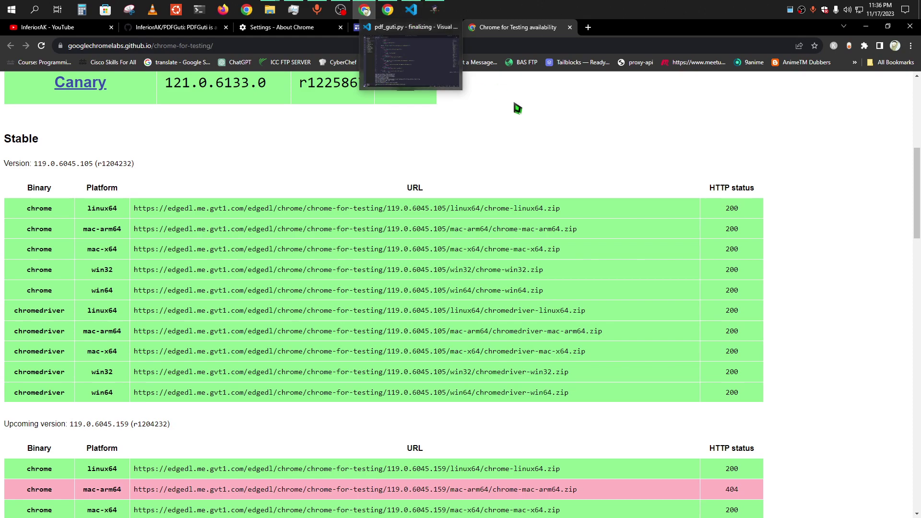
scroll(434, 177, "up", 7)
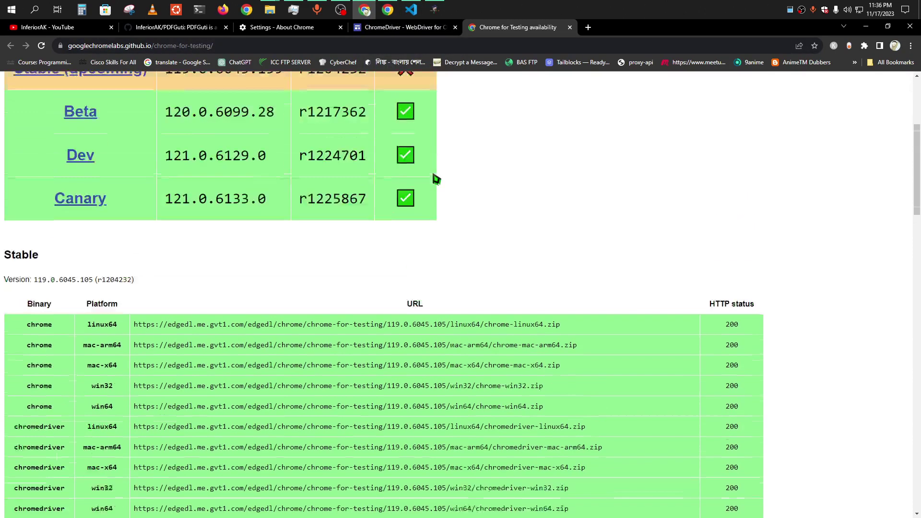
Step through the ChromeDriver, About Chrome and PDFGuti GitHub pages, then return to the PDFGuti console.
left_click(384, 29)
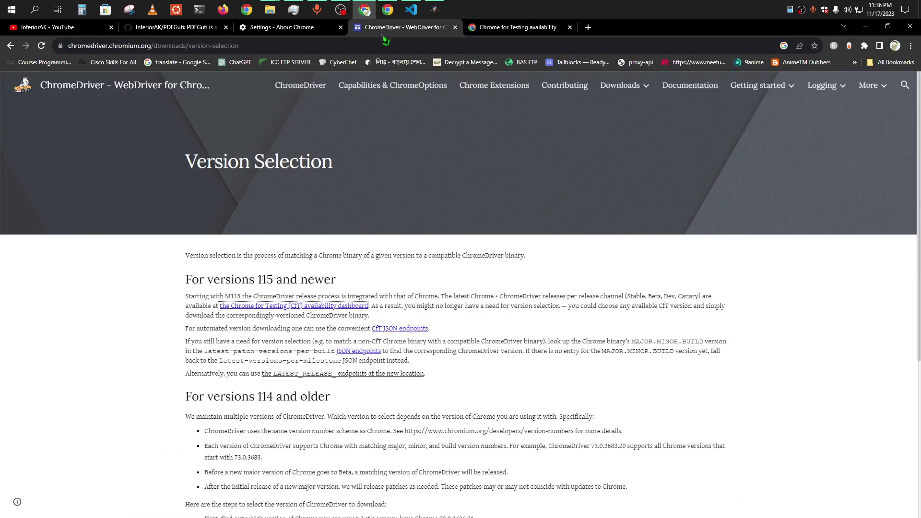
left_click(269, 27)
left_click(179, 28)
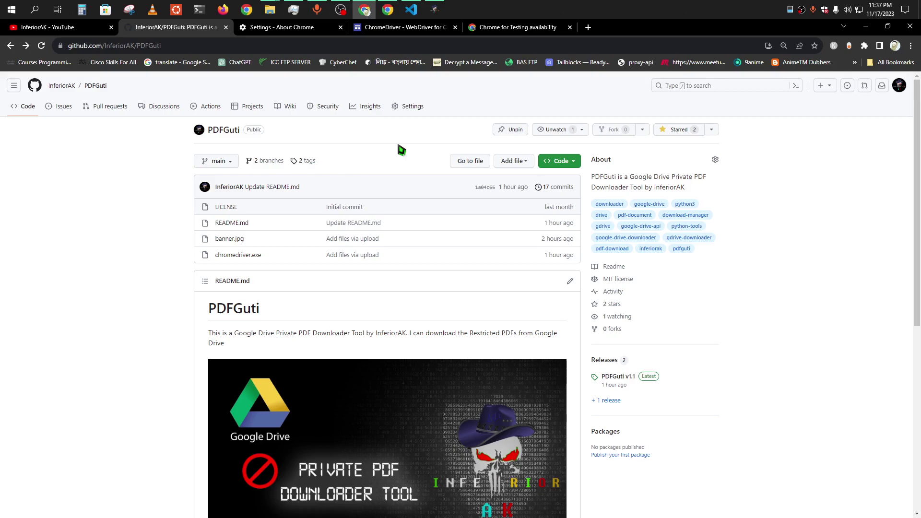
left_click(434, 9)
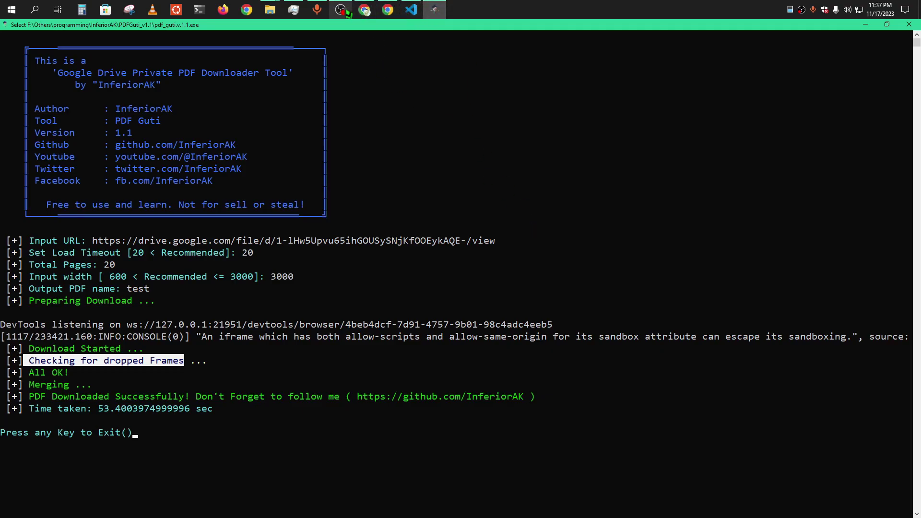